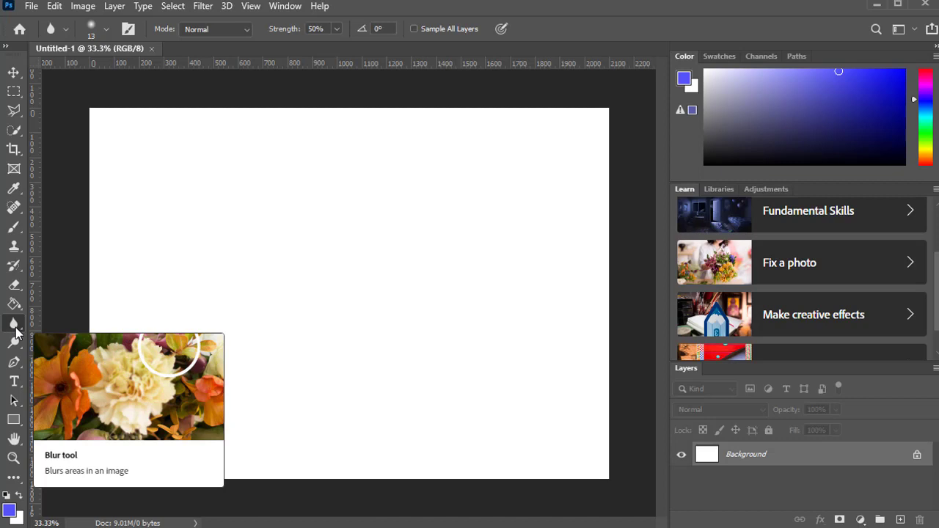
click(15, 330)
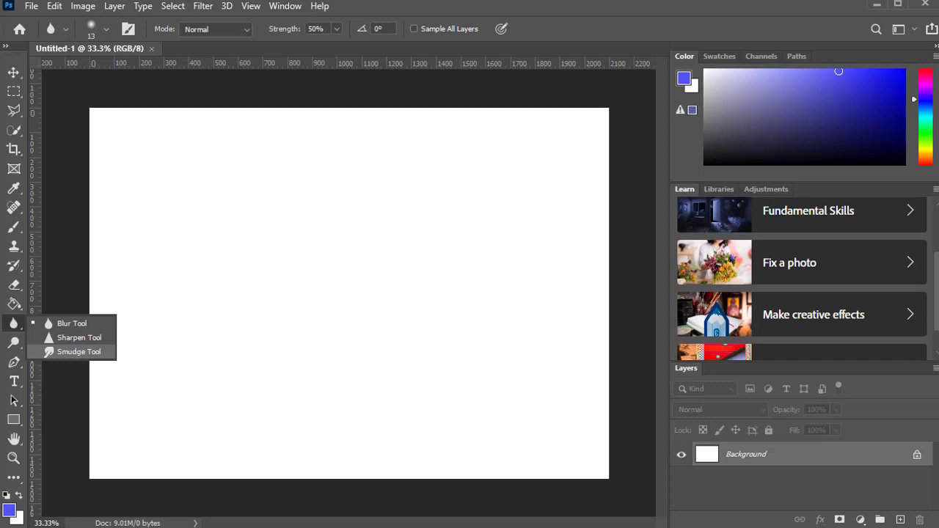
click(16, 325)
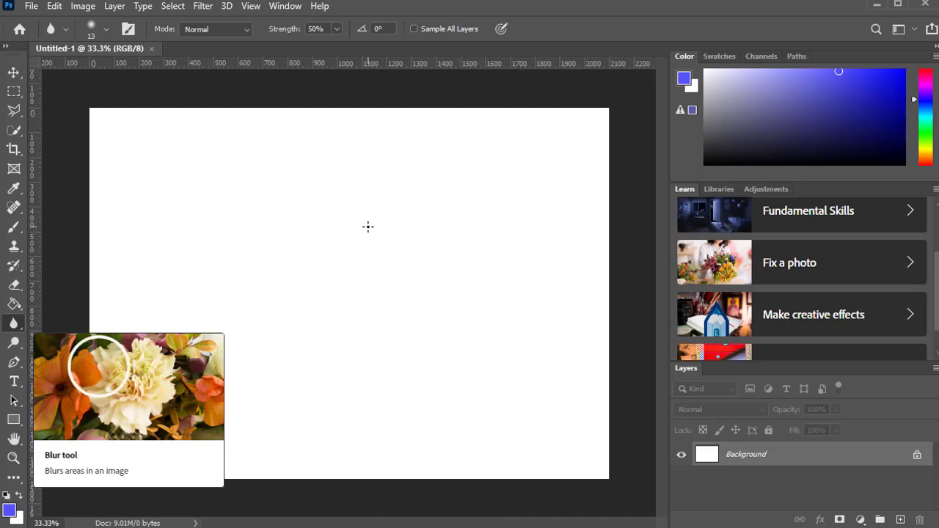
Step: Add a new layer and paint a thick blue horizontal band across the upper middle of the canvas with the Brush tool
click(901, 521)
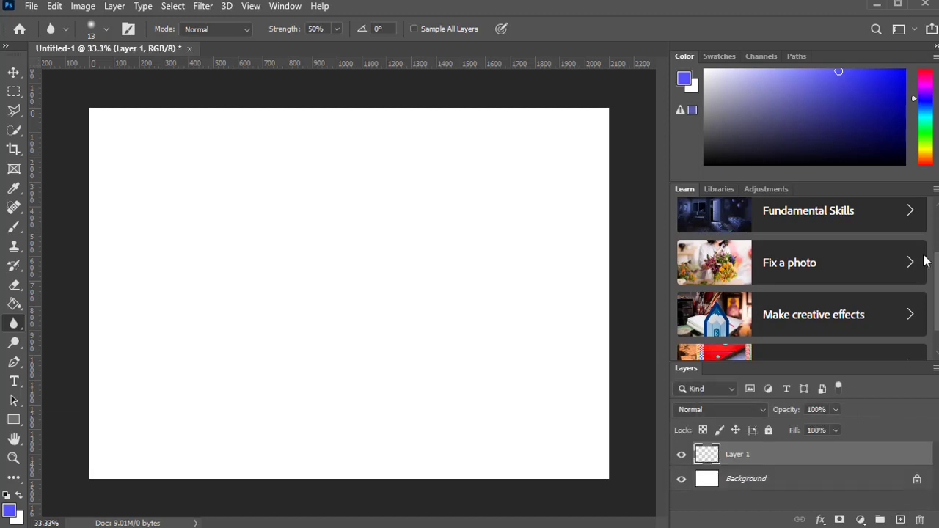
click(13, 226)
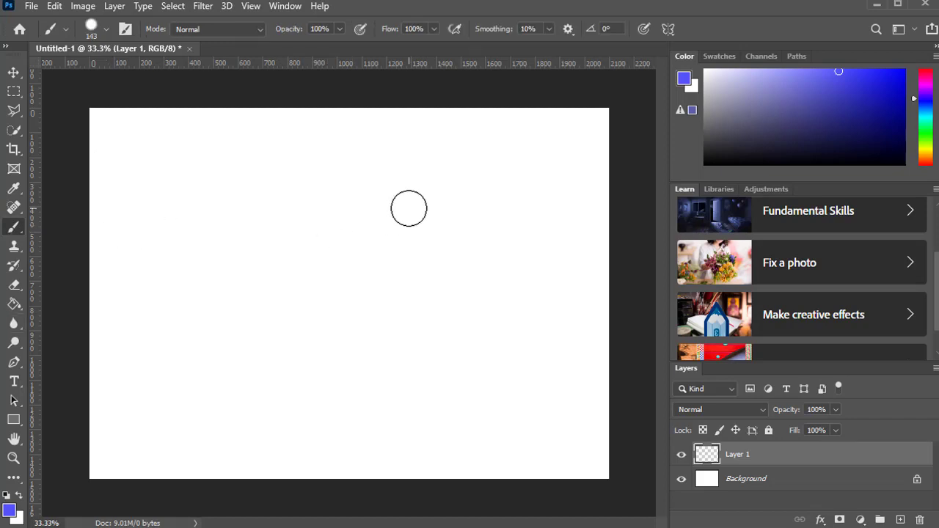
mouse_move(343, 212)
mouse_down()
mouse_move(452, 205)
mouse_move(237, 214)
mouse_move(379, 225)
mouse_up()
mouse_move(445, 242)
mouse_down()
mouse_move(362, 231)
mouse_move(359, 223)
mouse_move(255, 229)
mouse_move(476, 232)
mouse_up()
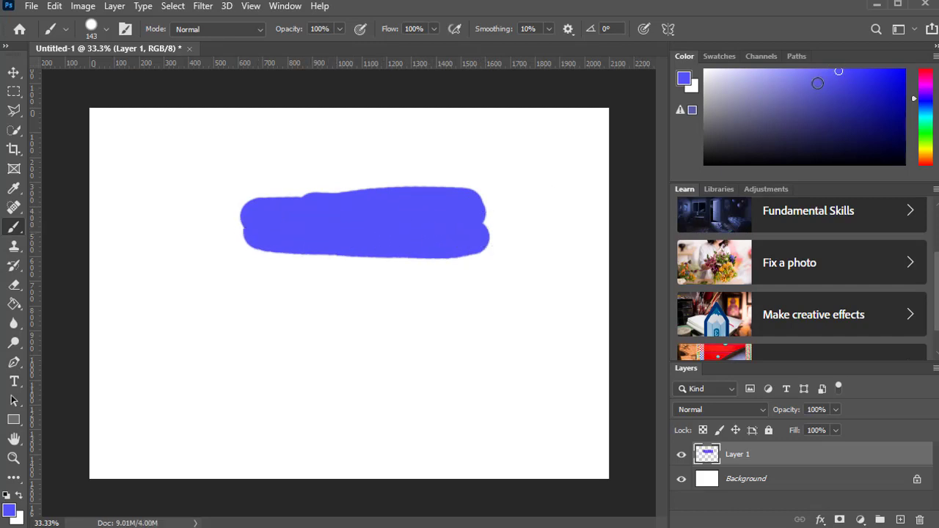
Step: Pick progressively lighter, muted shades of the blue and paint bands directly beneath the first one, overlapping its lower edge
click(802, 83)
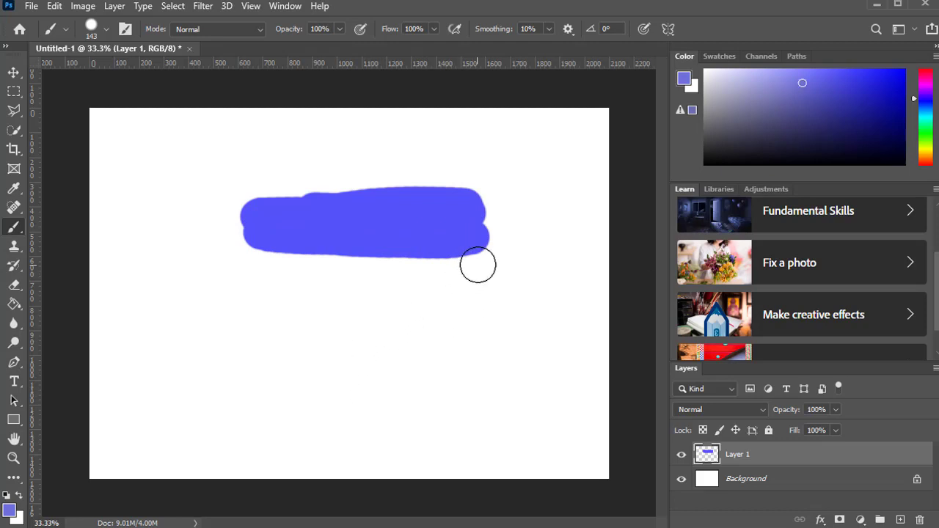
mouse_move(477, 264)
mouse_down()
mouse_move(300, 275)
mouse_move(333, 272)
mouse_up()
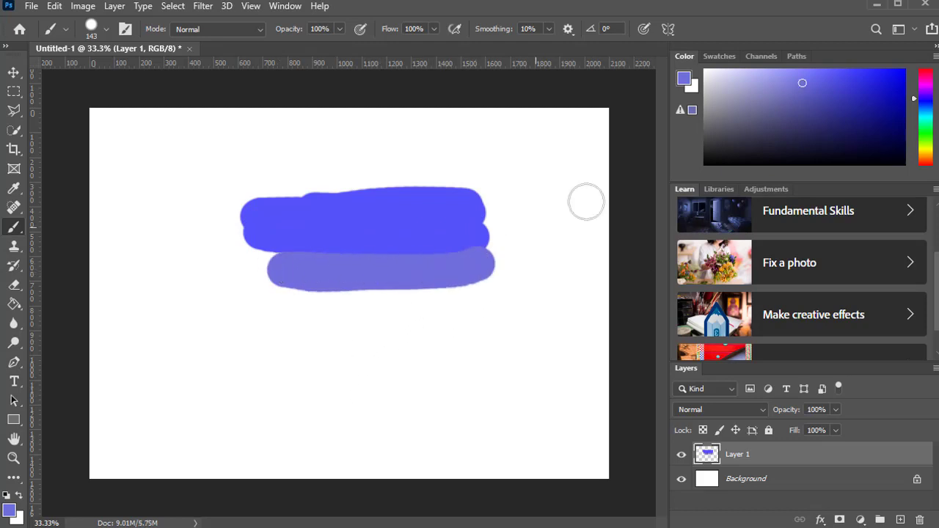
click(790, 80)
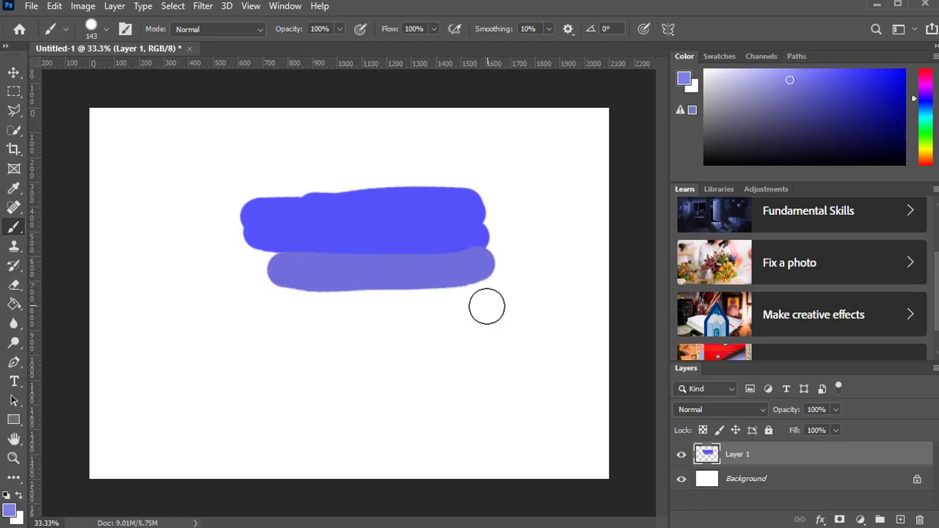
mouse_move(483, 270)
mouse_down()
mouse_move(256, 259)
mouse_move(484, 272)
mouse_move(235, 292)
mouse_move(481, 290)
mouse_move(289, 284)
mouse_up()
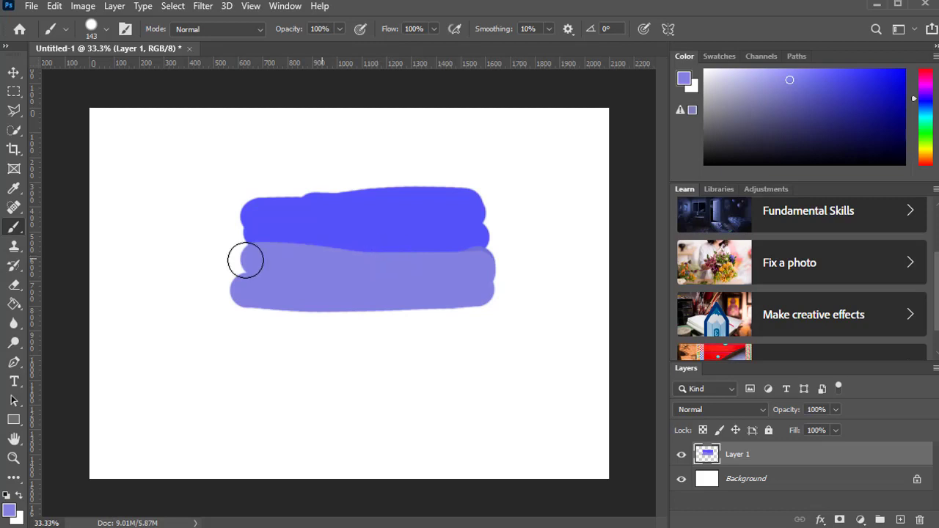
Step: Switch to the Smudge tool and set its brush size to 171 px
right_click(11, 325)
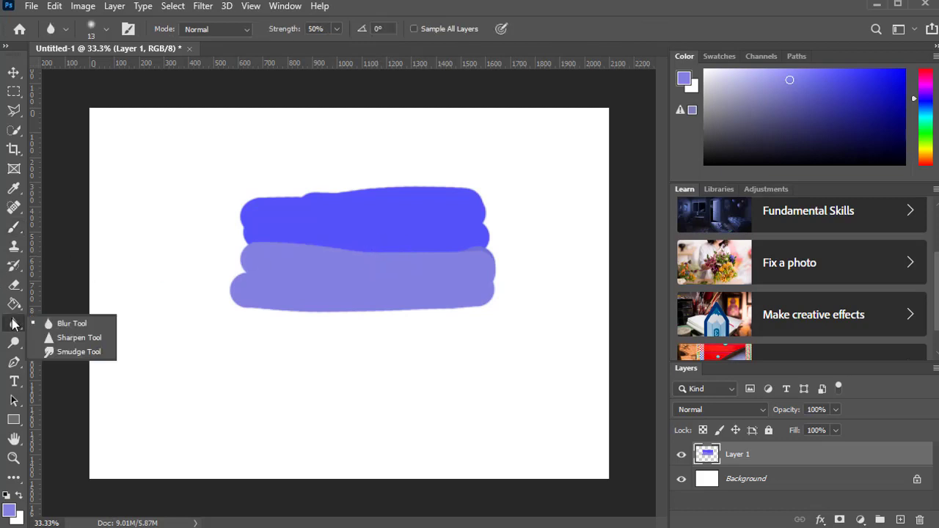
click(83, 352)
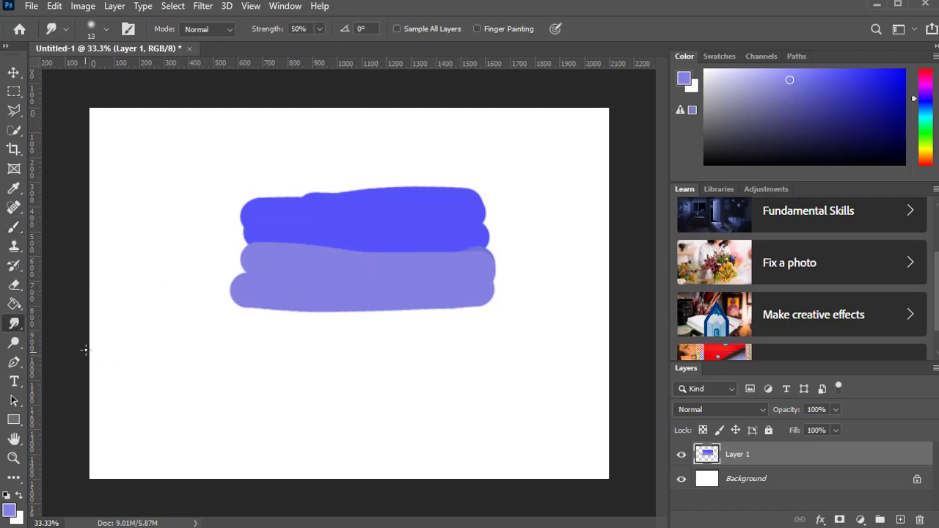
right_click(334, 257)
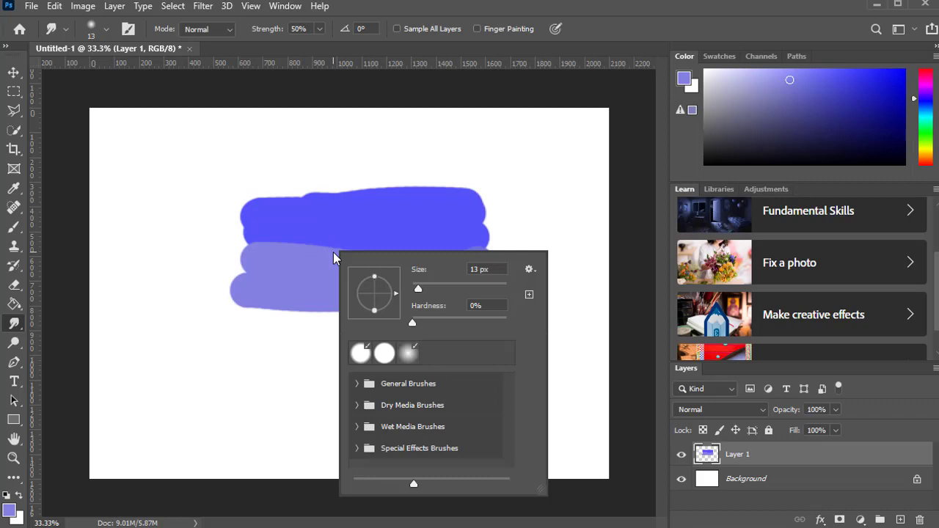
drag(418, 289, 476, 287)
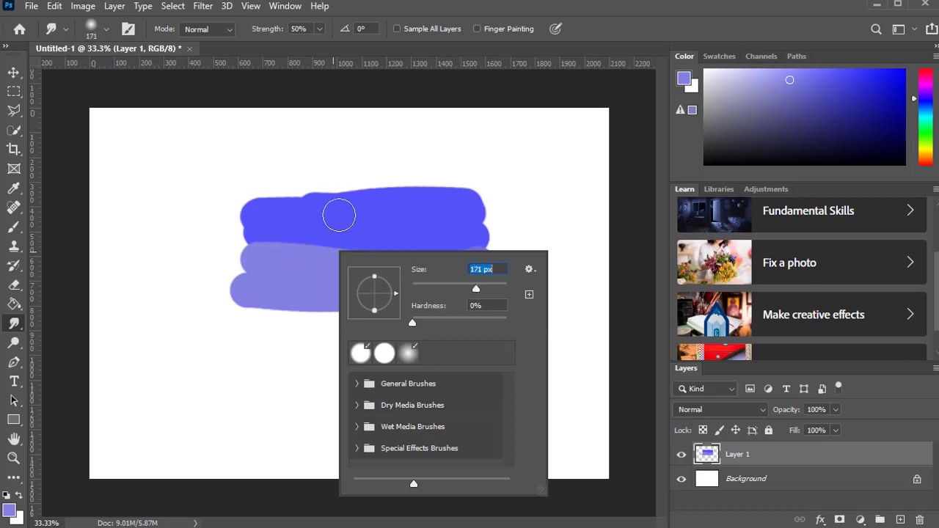
click(640, 295)
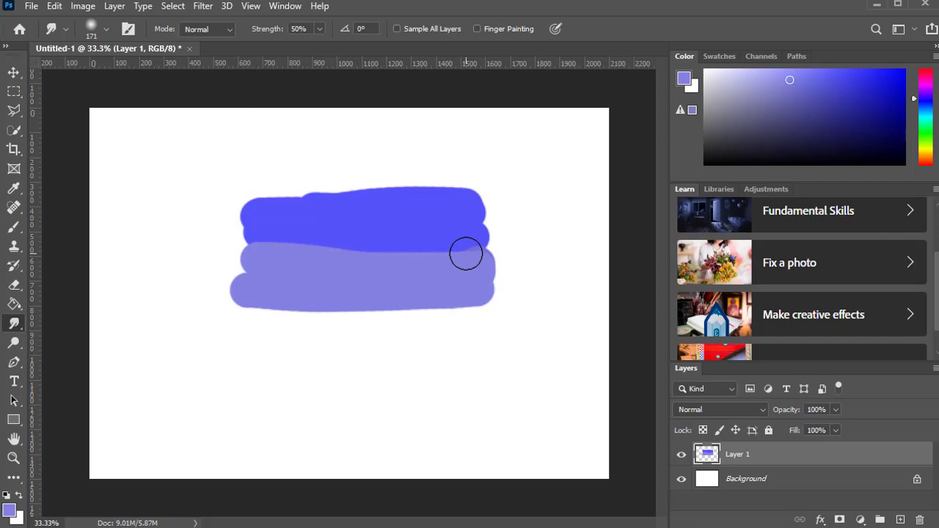
Step: Smudge along the boundary between the two blue bands to blend them, and pull paint outward at their left end
mouse_move(466, 261)
mouse_down()
mouse_move(427, 261)
mouse_move(417, 248)
mouse_move(417, 262)
mouse_move(386, 247)
mouse_move(377, 261)
mouse_move(354, 245)
mouse_move(338, 255)
mouse_move(317, 244)
mouse_move(284, 255)
mouse_move(264, 241)
mouse_move(233, 243)
mouse_move(482, 252)
mouse_move(368, 253)
mouse_move(470, 250)
mouse_move(462, 264)
mouse_move(457, 245)
mouse_move(468, 268)
mouse_move(440, 243)
mouse_move(430, 264)
mouse_move(415, 237)
mouse_move(406, 259)
mouse_move(397, 235)
mouse_move(389, 257)
mouse_move(449, 246)
mouse_move(392, 252)
mouse_move(406, 252)
mouse_move(270, 228)
mouse_move(377, 252)
mouse_move(280, 254)
mouse_move(316, 260)
mouse_up()
mouse_move(350, 248)
mouse_down()
mouse_move(377, 265)
mouse_move(423, 247)
mouse_move(377, 252)
mouse_move(485, 264)
mouse_move(327, 259)
mouse_move(451, 250)
mouse_move(260, 237)
mouse_move(296, 237)
mouse_move(301, 258)
mouse_move(311, 251)
mouse_up()
mouse_move(254, 223)
mouse_down()
mouse_move(280, 229)
mouse_move(275, 249)
mouse_move(262, 240)
mouse_move(297, 253)
mouse_move(314, 241)
mouse_move(310, 252)
mouse_move(273, 250)
mouse_up()
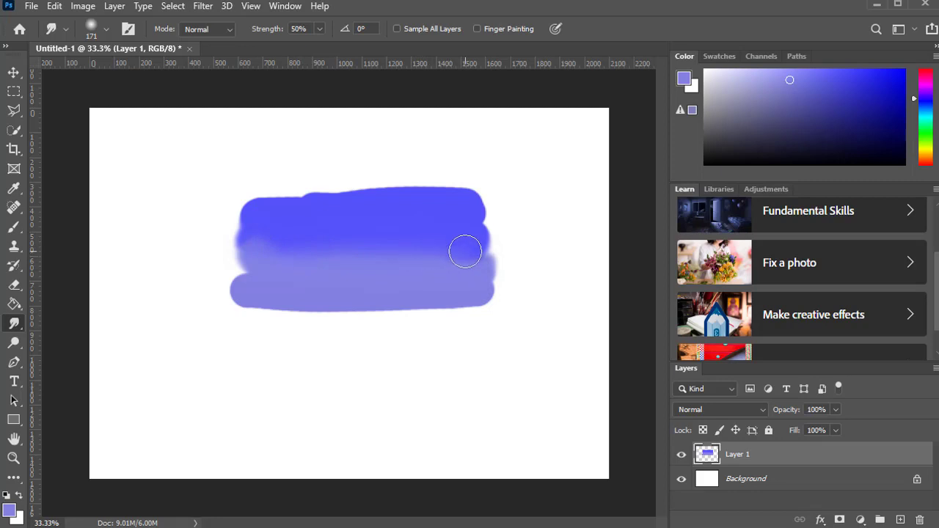
mouse_move(256, 250)
mouse_down()
mouse_move(237, 259)
mouse_move(252, 257)
mouse_move(239, 249)
mouse_move(235, 274)
mouse_move(254, 269)
mouse_move(222, 265)
mouse_move(214, 266)
mouse_move(243, 271)
mouse_move(214, 276)
mouse_up()
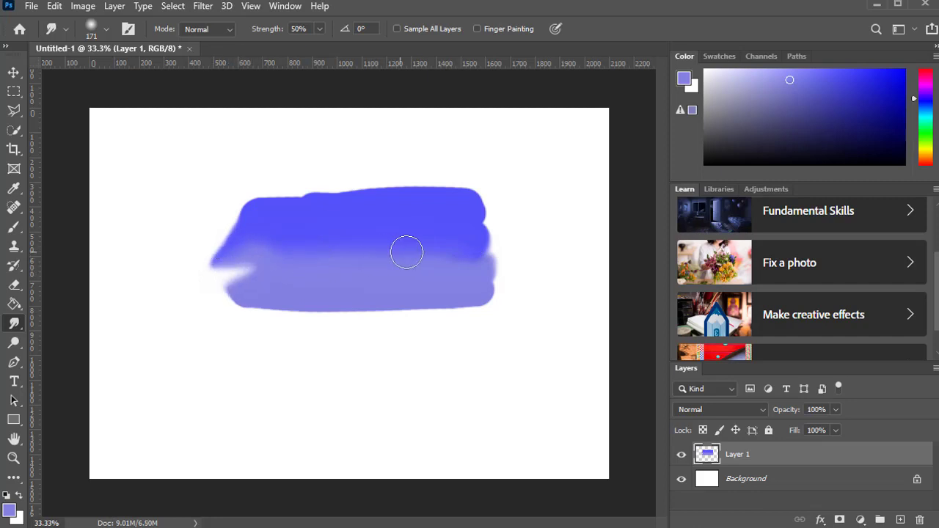
mouse_move(341, 256)
mouse_down()
mouse_move(290, 258)
mouse_move(408, 265)
mouse_move(482, 257)
mouse_move(305, 256)
mouse_move(487, 255)
mouse_move(427, 265)
mouse_move(387, 254)
mouse_move(320, 270)
mouse_move(337, 264)
mouse_move(203, 274)
mouse_move(89, 241)
mouse_up()
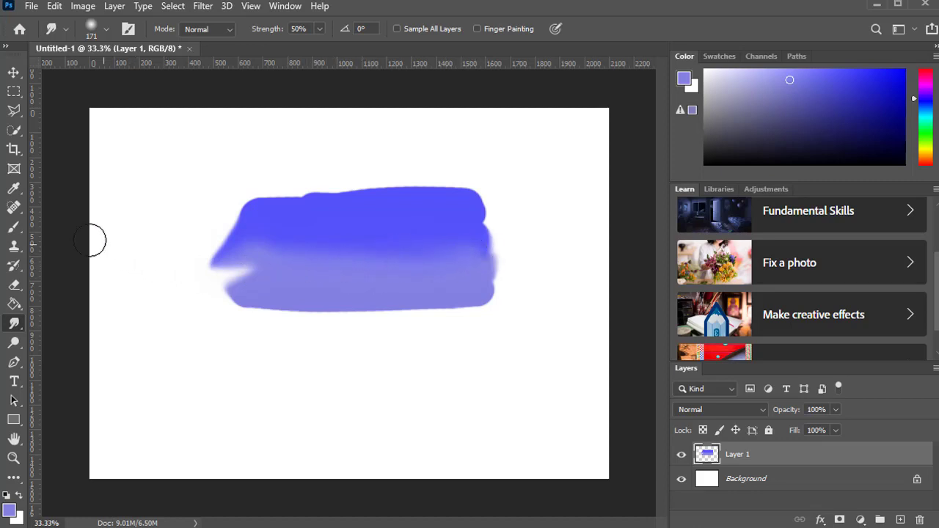
click(5, 229)
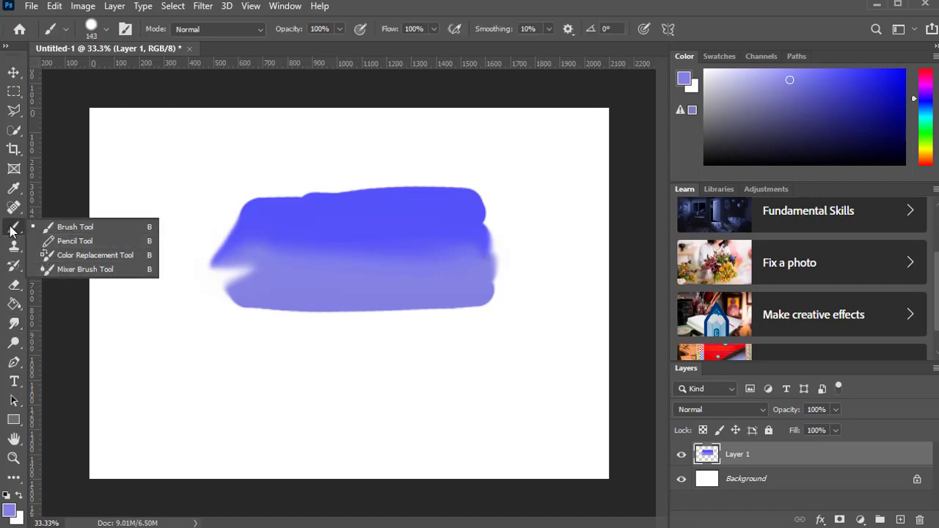
click(113, 228)
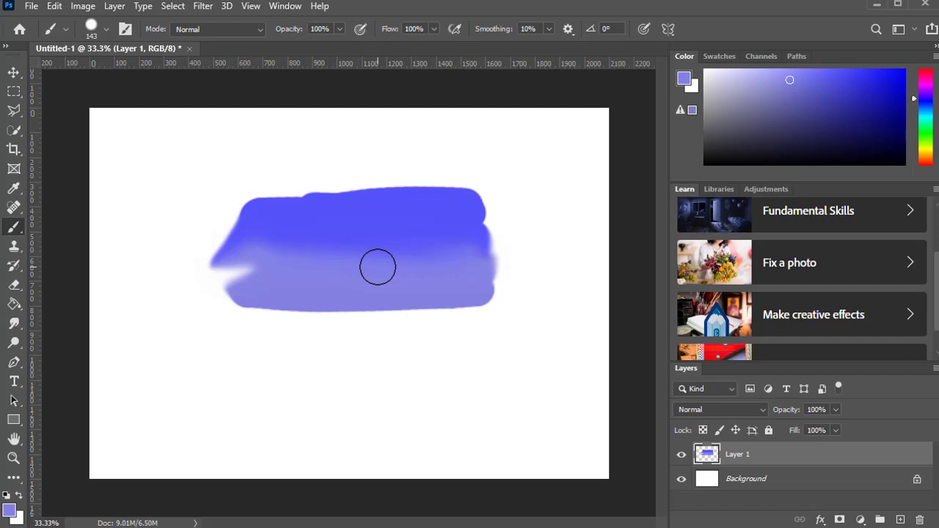
Step: Open the image "girl pic" from the Music folder and dock its floating window as a document tab
click(31, 7)
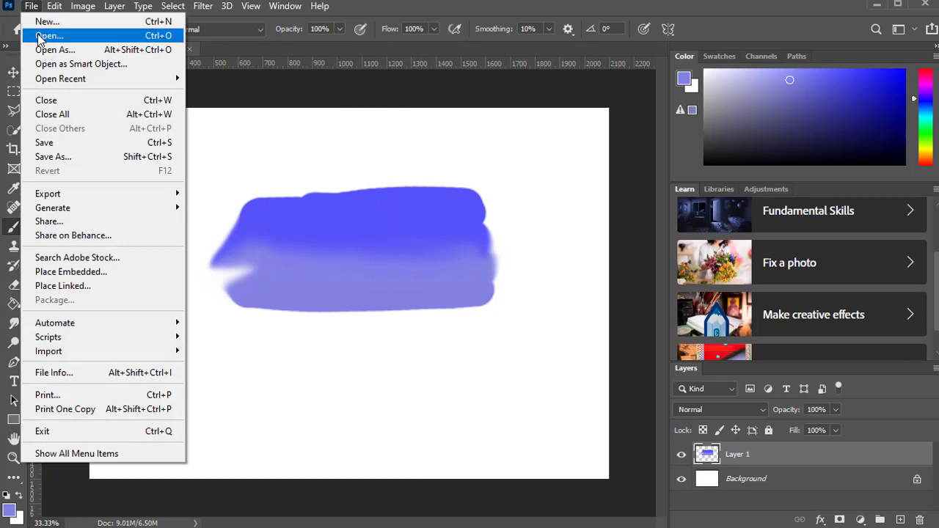
click(40, 37)
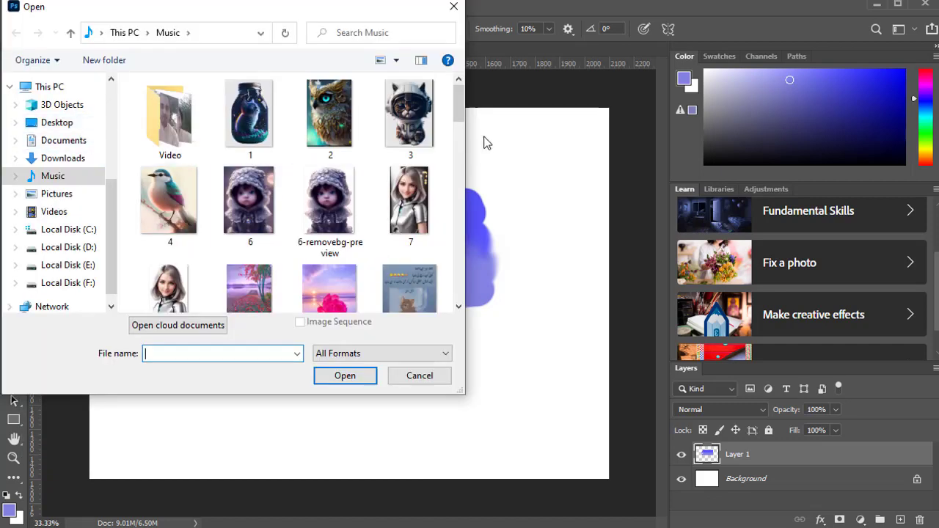
drag(460, 104, 457, 168)
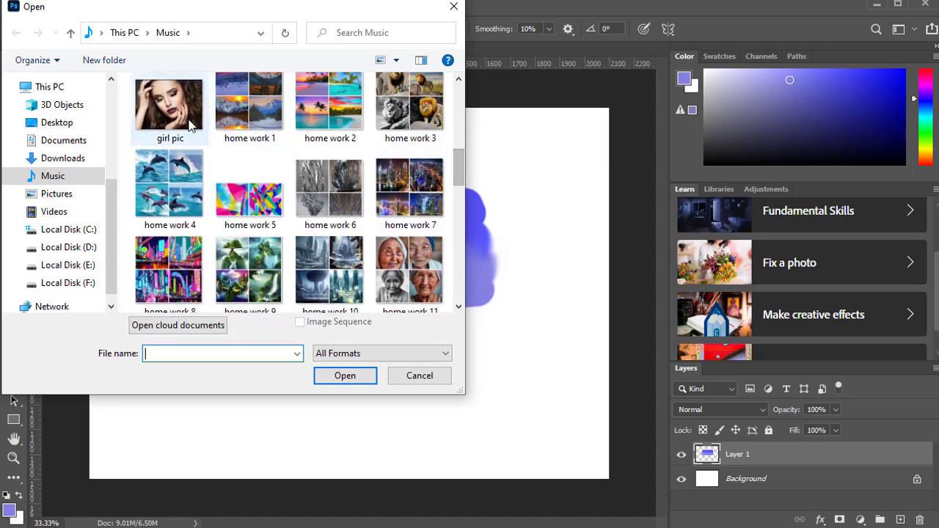
double_click(159, 107)
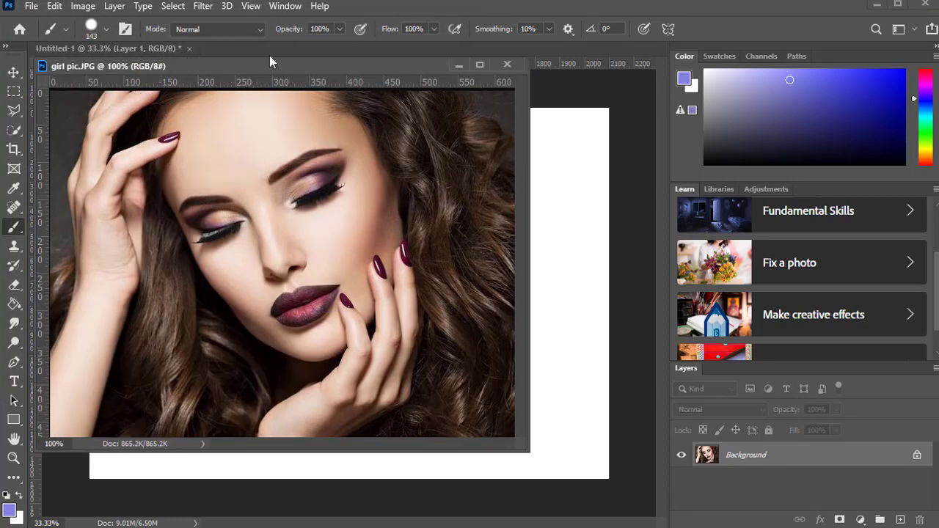
drag(268, 65, 272, 46)
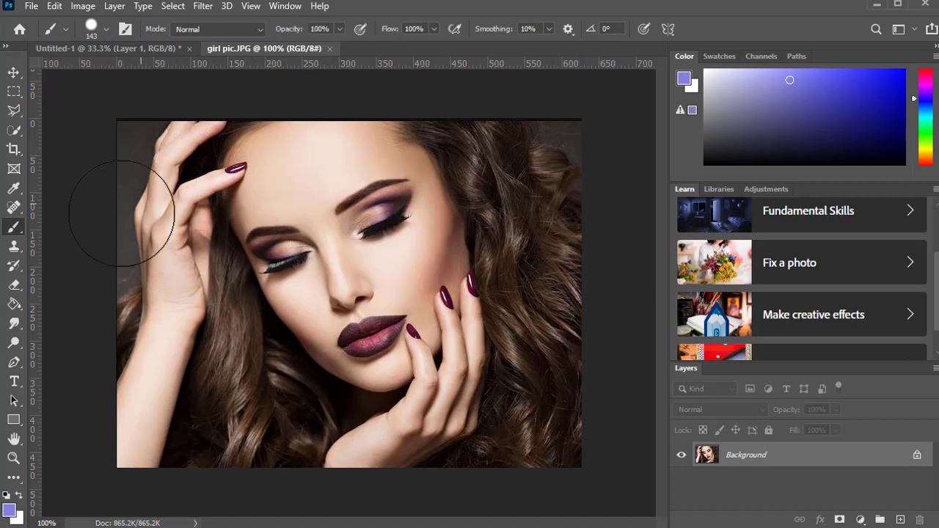
Step: Set up the Sharpen tool with a 40 px brush for retouching the face in the portrait
click(16, 322)
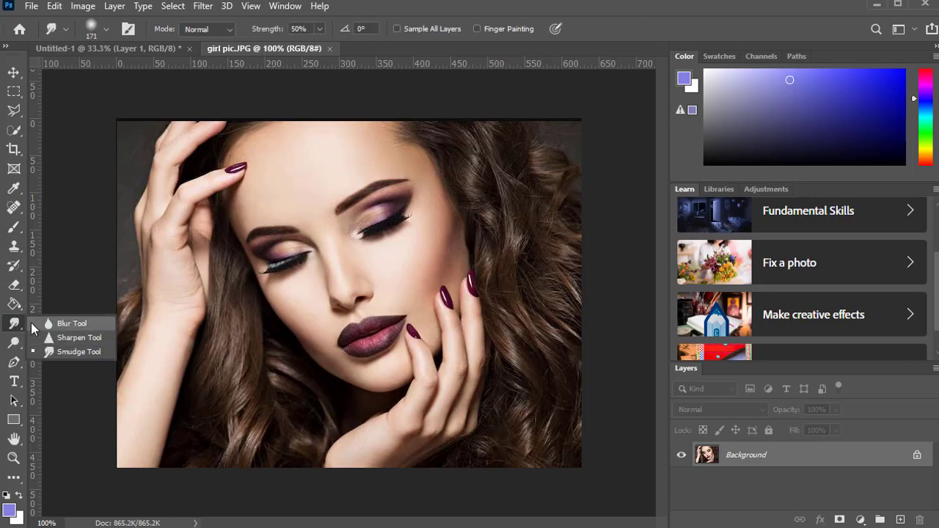
click(84, 338)
key(z)
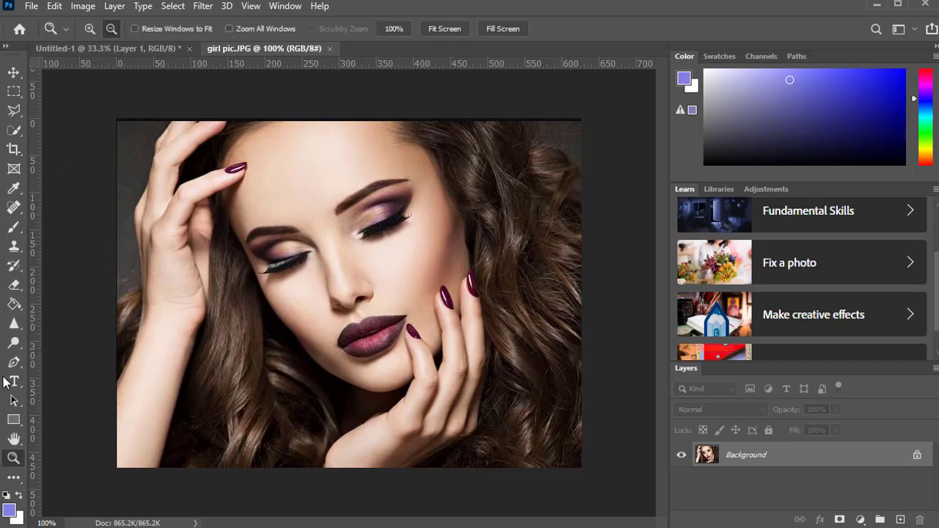
click(90, 28)
click(266, 181)
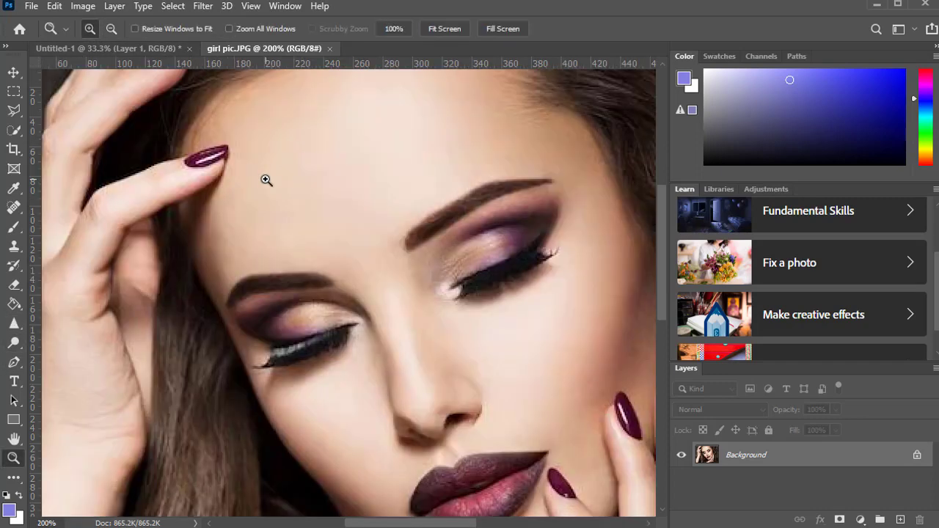
click(13, 72)
scroll(458, 419, down, 3)
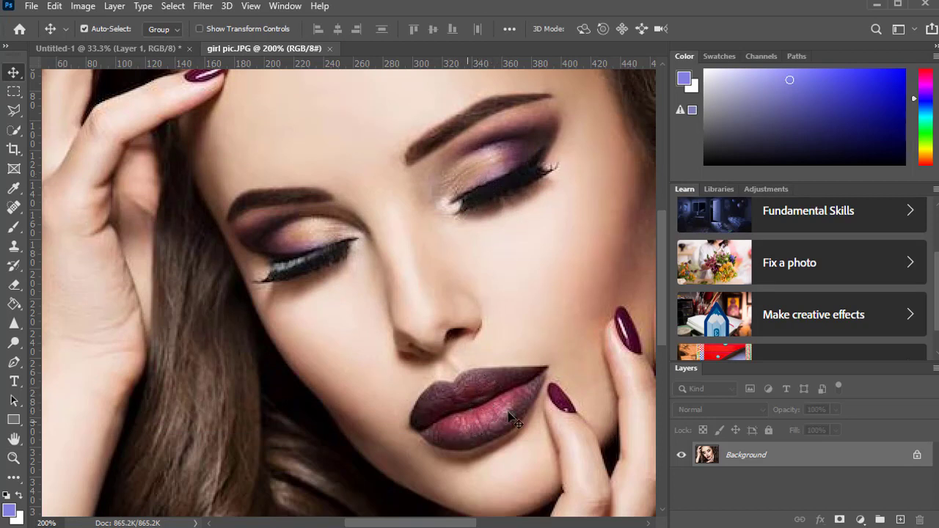
click(12, 323)
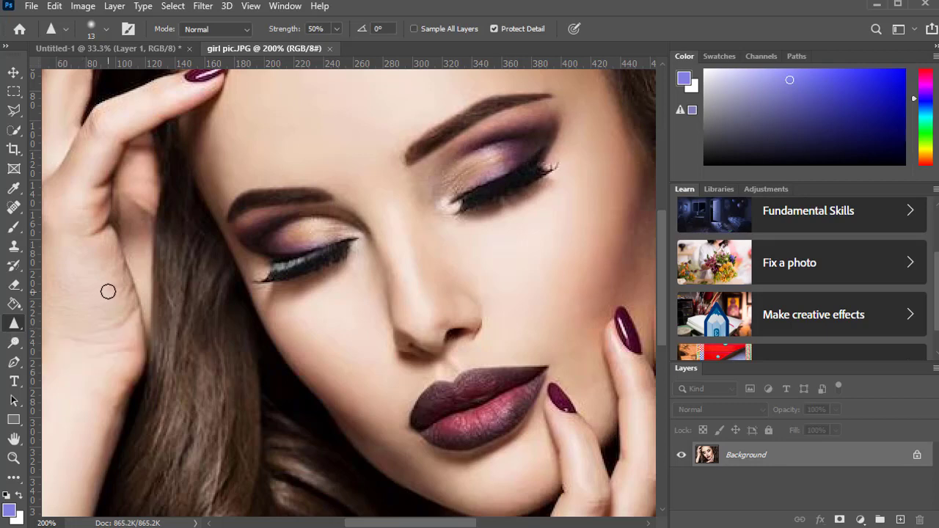
right_click(461, 248)
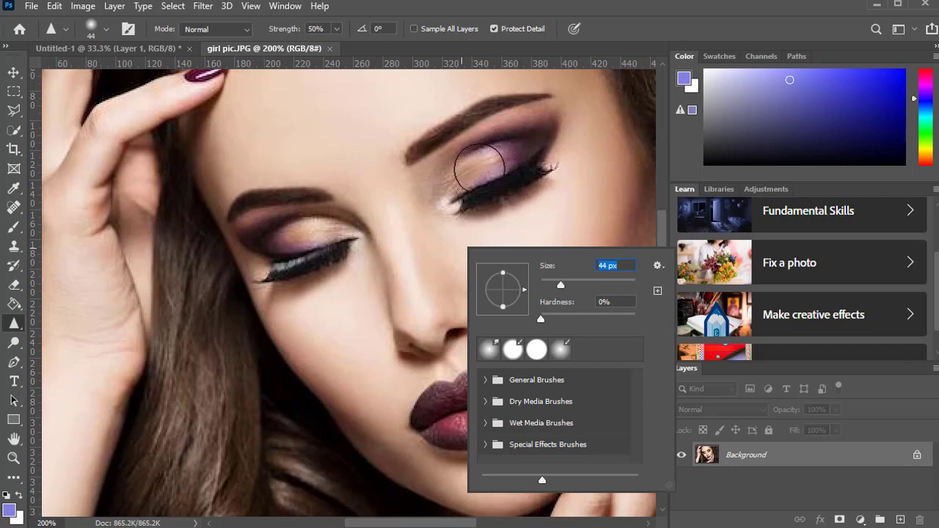
drag(561, 290, 559, 286)
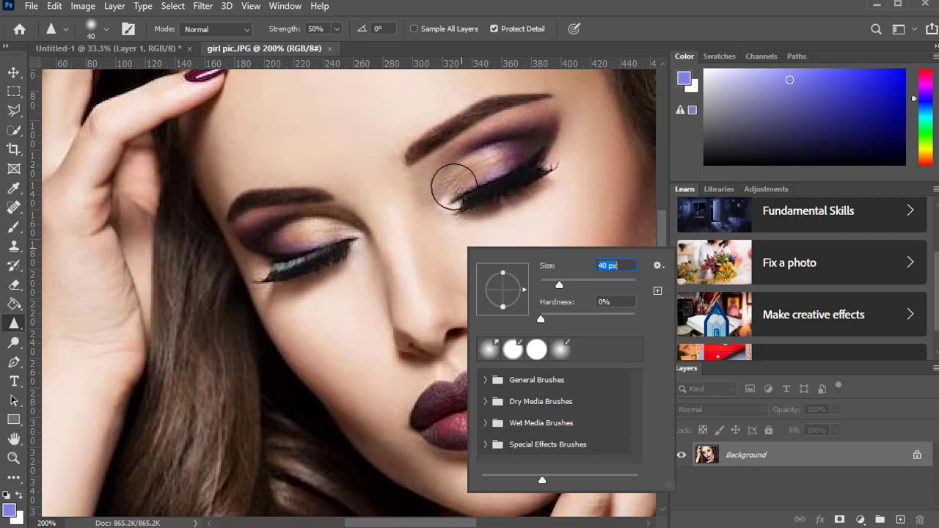
Step: Sharpen the eye makeup on both eyelids, the tip of the nose and the lips in the portrait
click(474, 163)
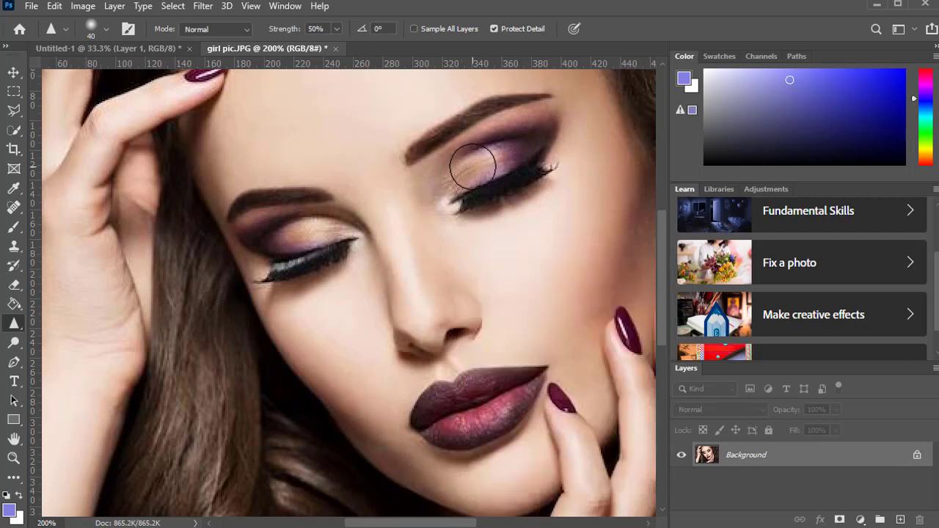
mouse_move(479, 163)
mouse_down()
mouse_move(461, 187)
mouse_move(514, 152)
mouse_up()
mouse_move(340, 261)
mouse_down()
mouse_move(258, 303)
mouse_move(274, 263)
mouse_move(348, 234)
mouse_move(279, 233)
mouse_up()
mouse_move(478, 157)
mouse_down()
mouse_move(543, 151)
mouse_move(527, 146)
mouse_move(458, 180)
mouse_move(487, 154)
mouse_up()
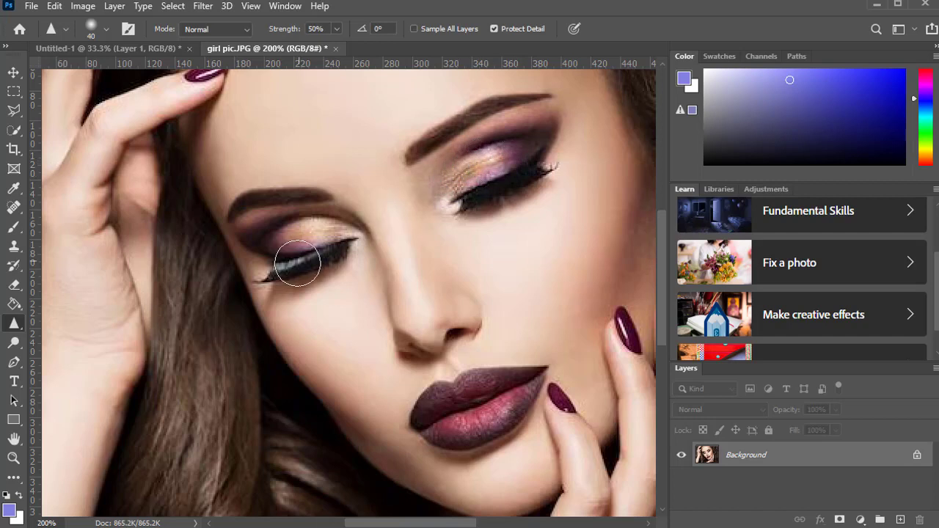
mouse_move(298, 263)
mouse_down()
mouse_move(328, 228)
mouse_move(304, 225)
mouse_up()
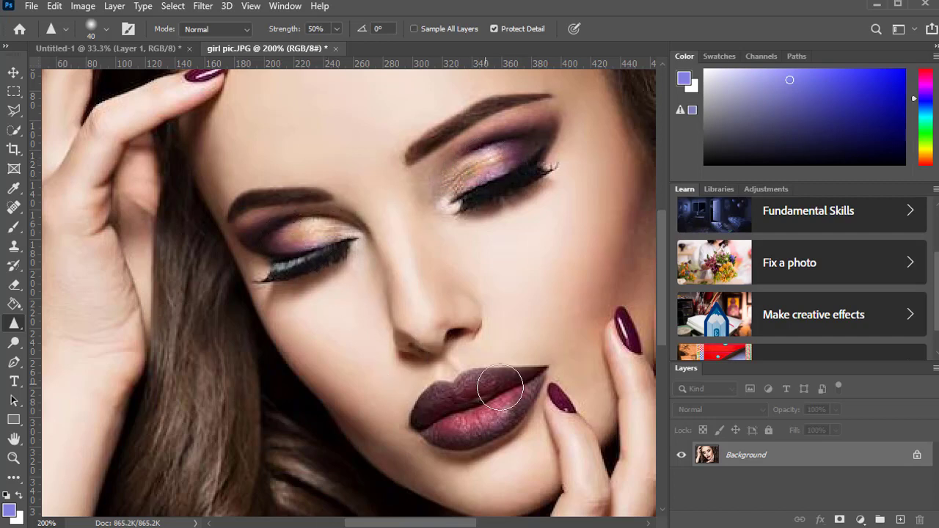
mouse_move(501, 388)
mouse_down()
mouse_move(465, 425)
mouse_move(453, 426)
mouse_move(482, 403)
mouse_move(503, 402)
mouse_move(446, 414)
mouse_move(444, 404)
mouse_move(457, 390)
mouse_move(497, 381)
mouse_move(447, 383)
mouse_move(430, 403)
mouse_move(476, 392)
mouse_move(493, 405)
mouse_move(451, 416)
mouse_move(486, 399)
mouse_up()
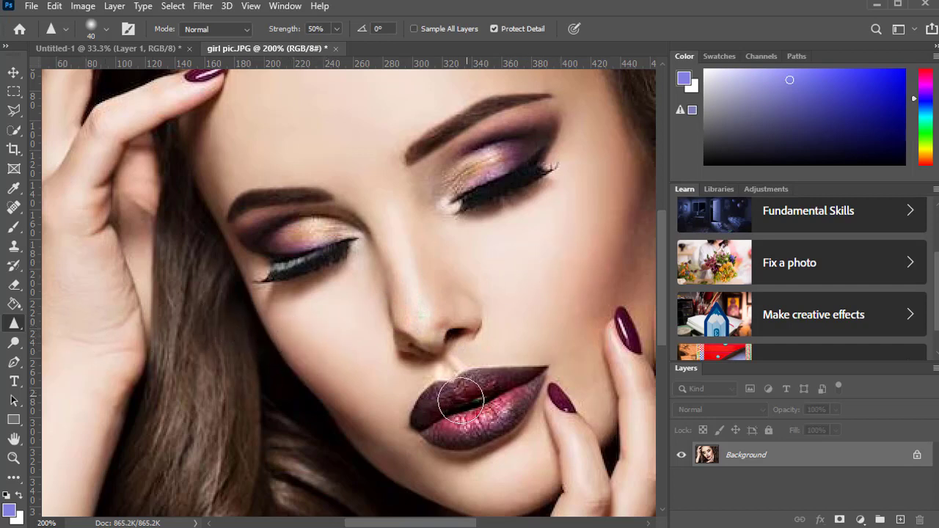
Step: Sharpen the middle of the lips and the area towards their left corner in the portrait
mouse_move(465, 389)
mouse_down()
mouse_move(456, 420)
mouse_move(492, 425)
mouse_move(462, 417)
mouse_move(508, 391)
mouse_move(462, 406)
mouse_up()
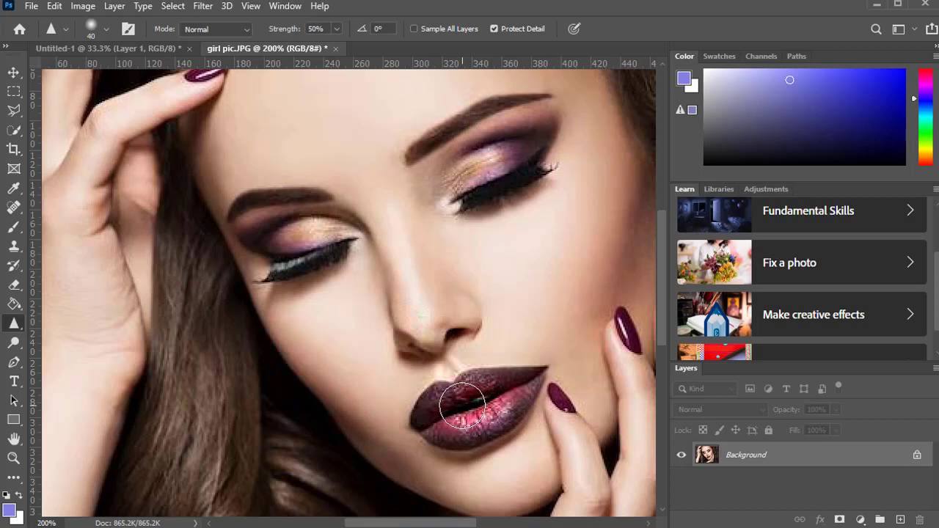
drag(462, 406, 445, 410)
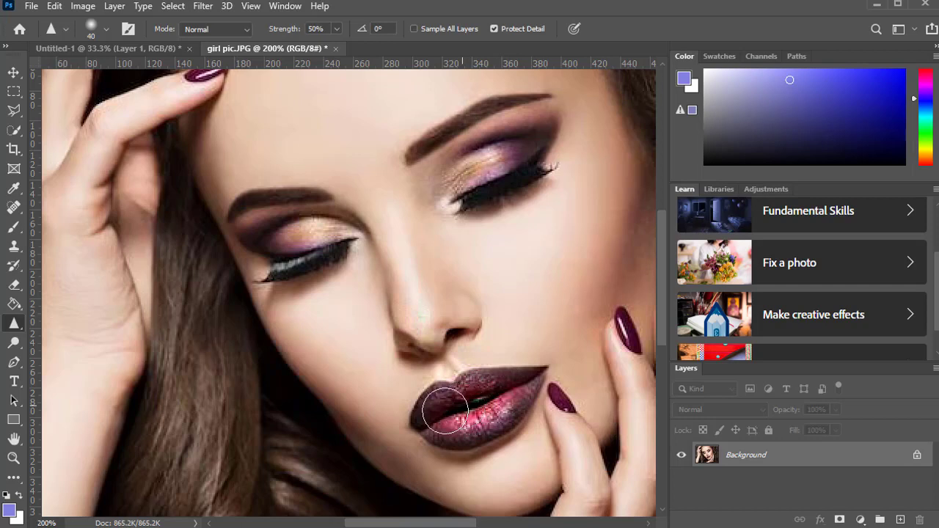
Step: Switch to the Smudge tool and reduce its brush size to 21 px
right_click(14, 327)
click(63, 353)
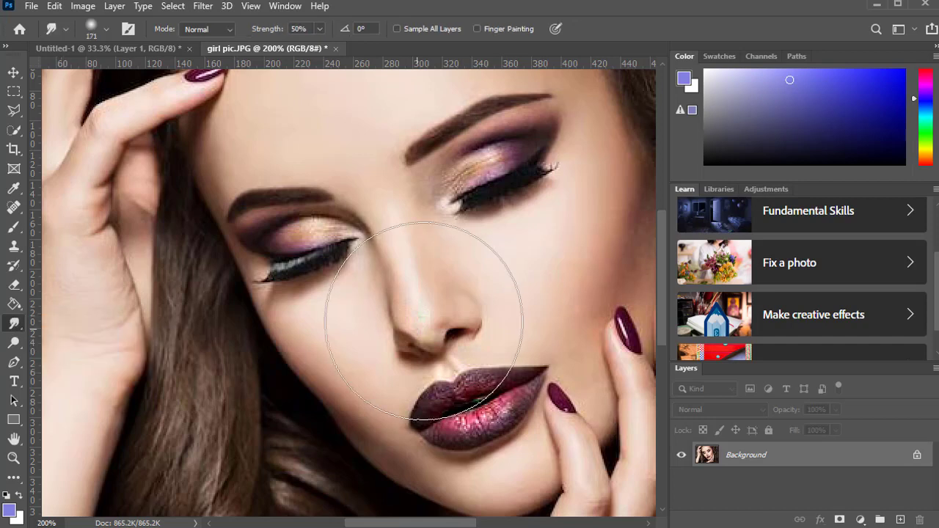
right_click(465, 273)
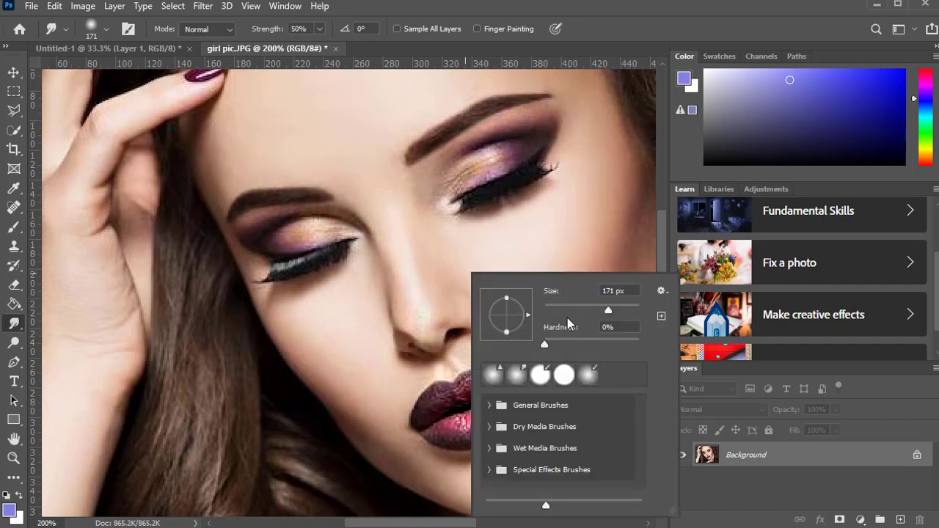
drag(570, 311, 553, 312)
drag(558, 312, 553, 311)
key(Return)
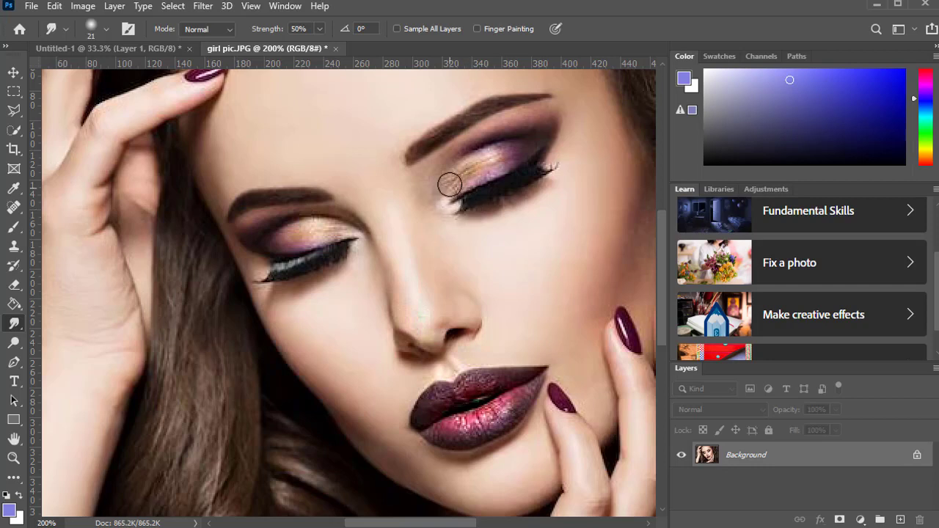
Step: Smudge the shimmery eyeshadow on both eyelids from the inner corners to blend it smoothly
mouse_move(449, 185)
mouse_down()
mouse_move(465, 165)
mouse_move(467, 174)
mouse_up()
mouse_move(460, 190)
mouse_down()
mouse_move(486, 162)
mouse_move(457, 188)
mouse_move(481, 170)
mouse_up()
drag(489, 161, 456, 186)
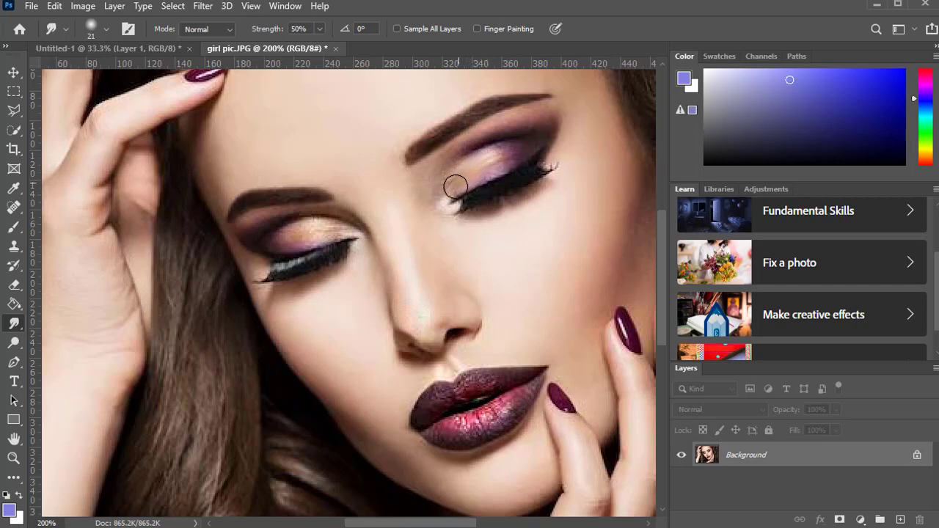
mouse_move(355, 233)
mouse_down()
mouse_move(311, 231)
mouse_move(331, 223)
mouse_move(340, 231)
mouse_up()
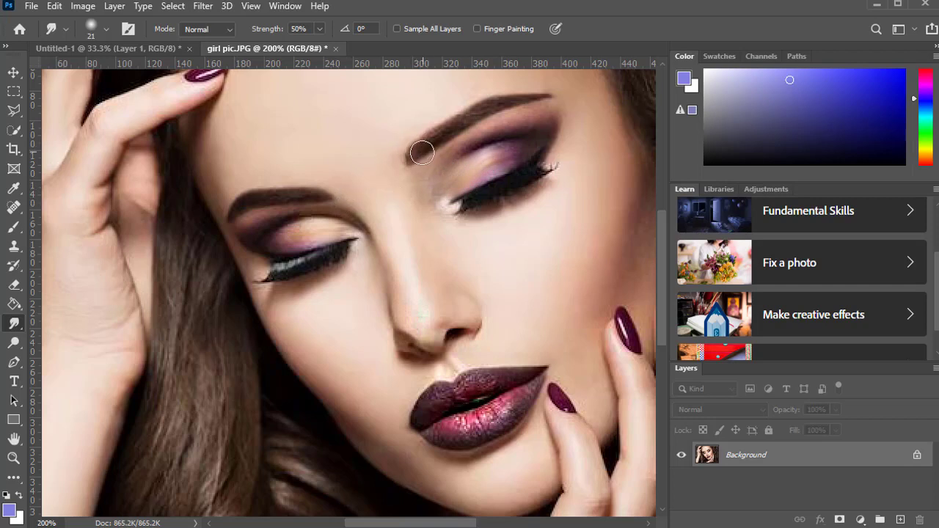
Step: Smudge both ends of the right-hand eyebrow outward to lengthen it, and extend the eyeshadow below its outer end
mouse_move(422, 153)
mouse_down()
mouse_move(384, 154)
mouse_move(432, 151)
mouse_move(409, 157)
mouse_up()
drag(410, 157, 401, 173)
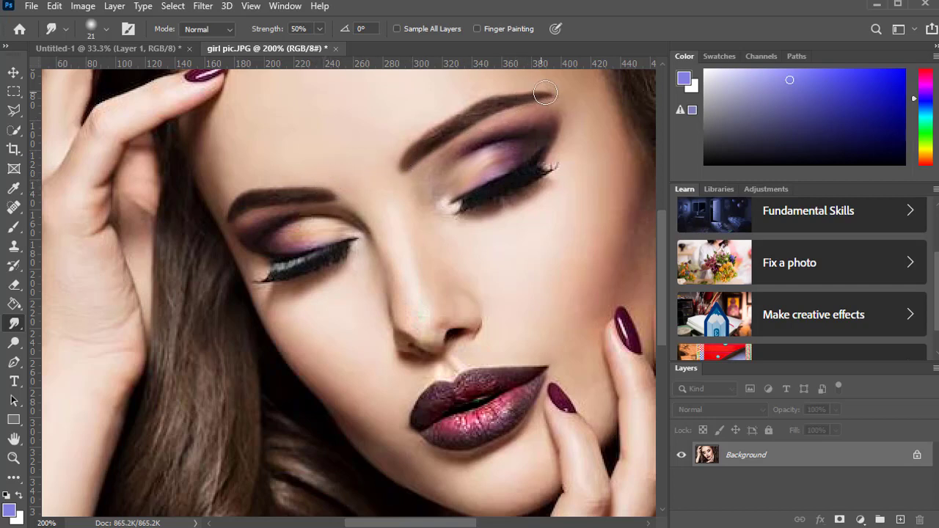
drag(545, 92, 574, 101)
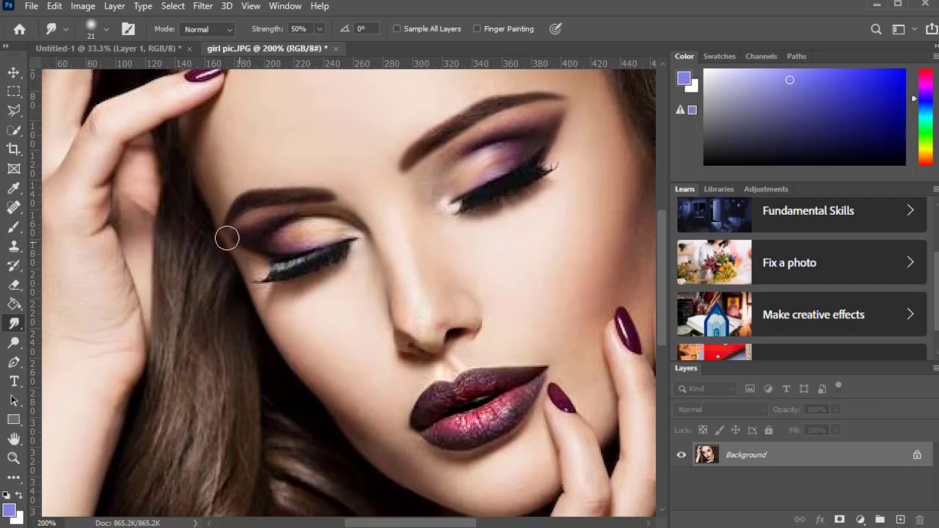
Step: Try smudging the left eye's shadow outward and the right eye's inner corner, and undo these strokes
drag(226, 238, 198, 233)
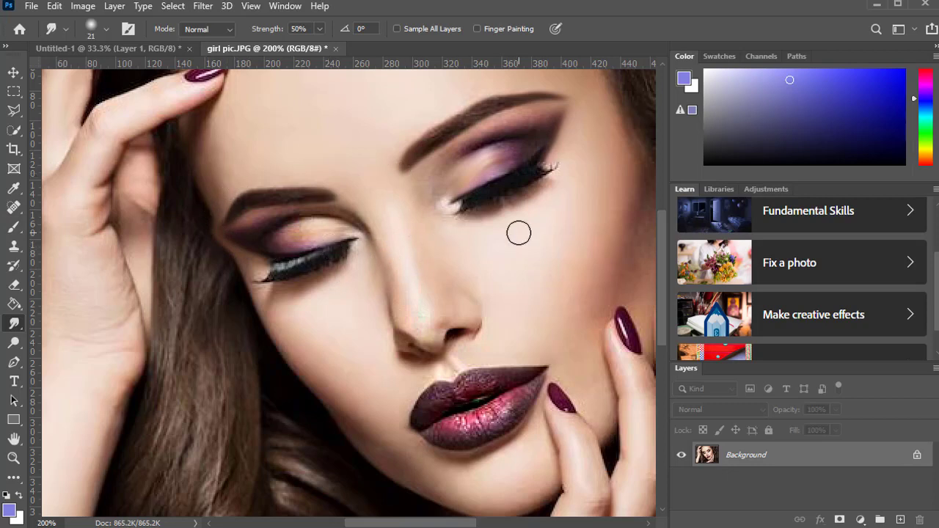
drag(470, 201, 442, 209)
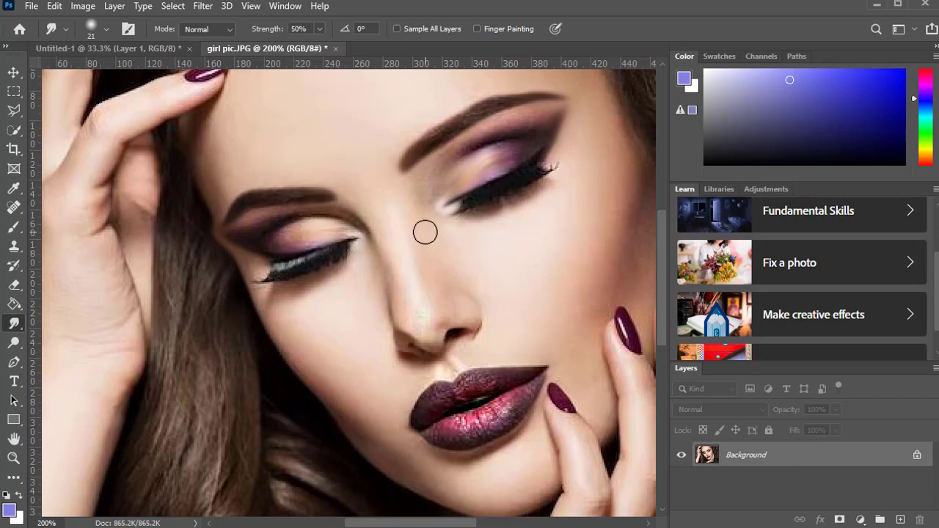
key(ctrl+z)
Step: Smudge the upper and lower lips to smooth out their texture
mouse_move(499, 412)
mouse_down()
mouse_move(426, 413)
mouse_move(477, 387)
mouse_move(463, 384)
mouse_move(480, 386)
mouse_move(434, 392)
mouse_move(463, 389)
mouse_up()
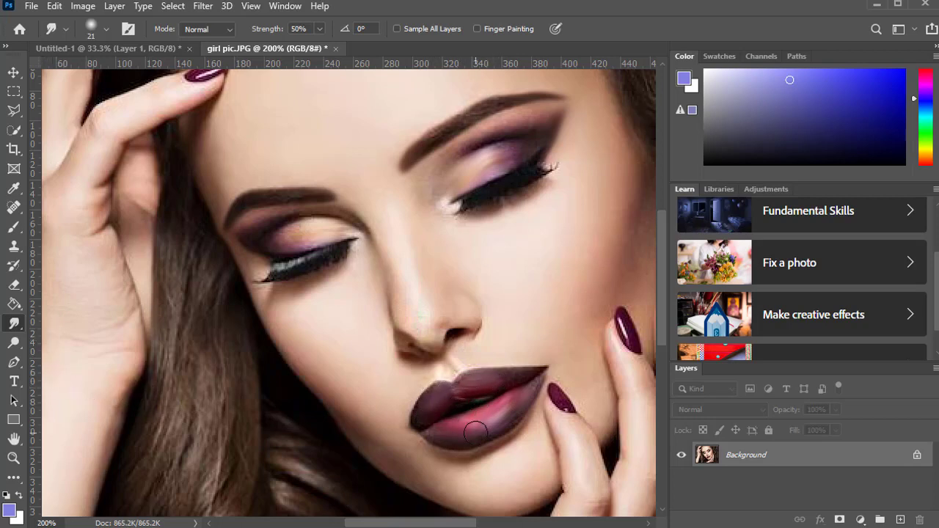
Step: Show the choice of Blur, Sharpen and Smudge tools
right_click(16, 327)
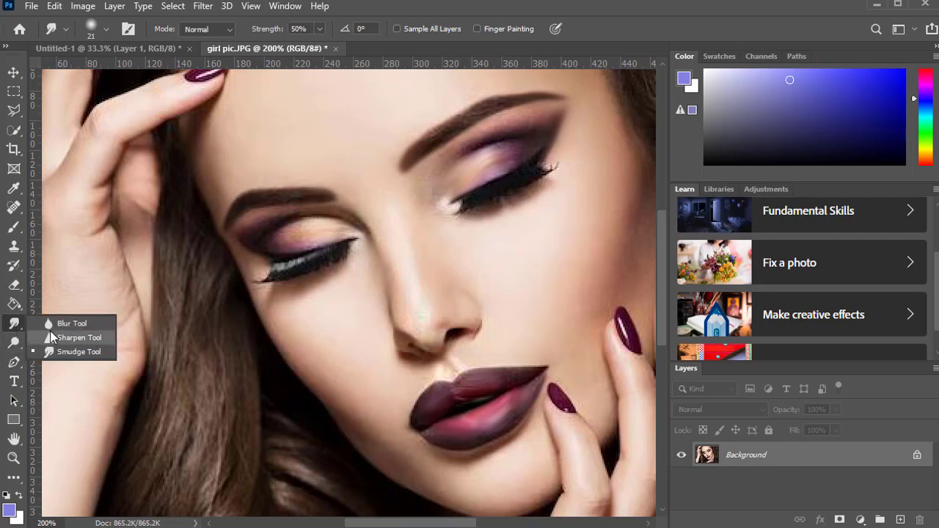